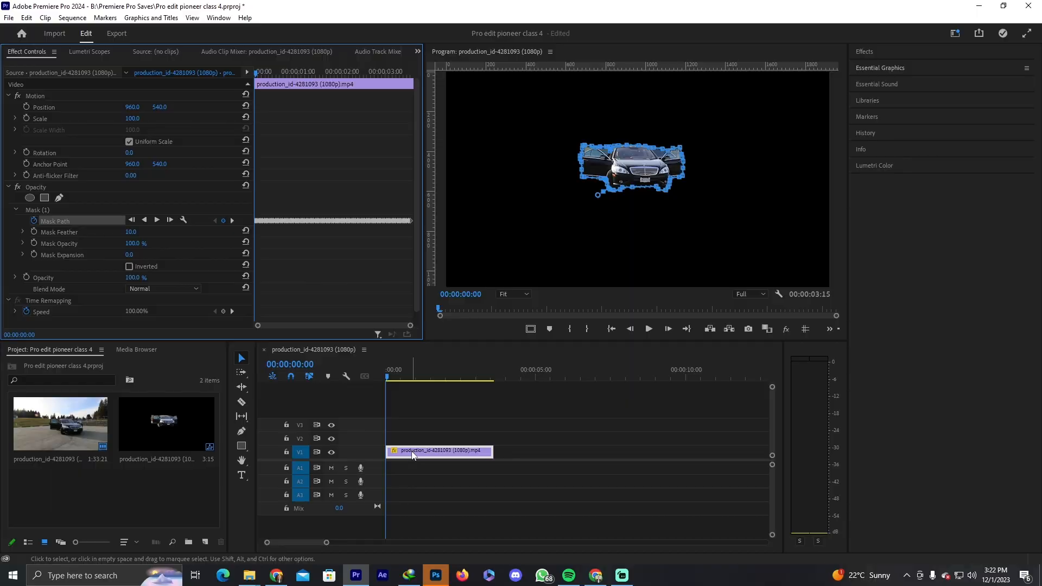
# Duplicate the masked car clip onto V2 and remove Mask (1) from the clip on V1
pyautogui.moveTo(413, 455); pyautogui.dragTo(408, 439)
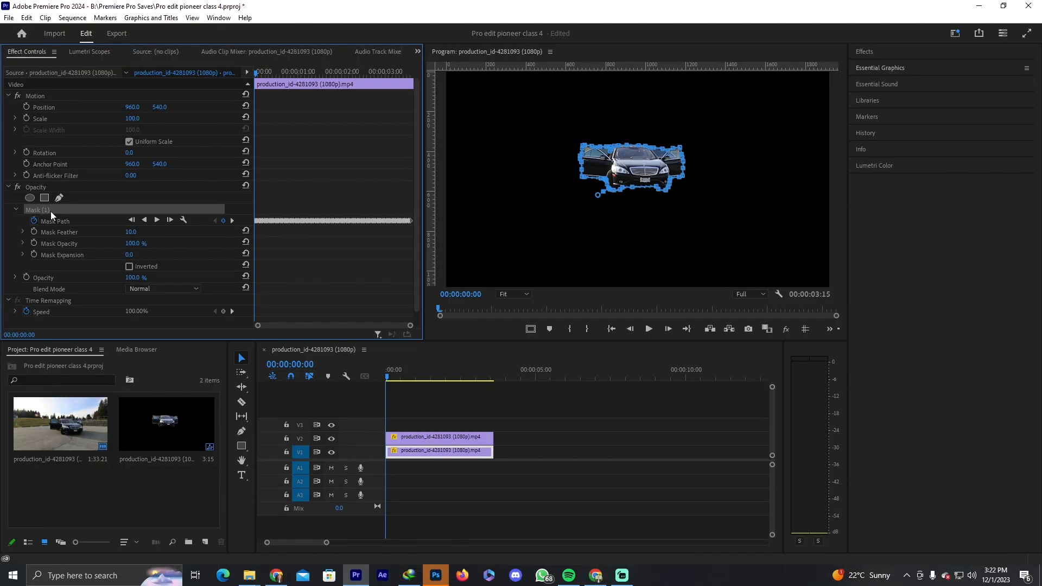
pyautogui.press('Delete')
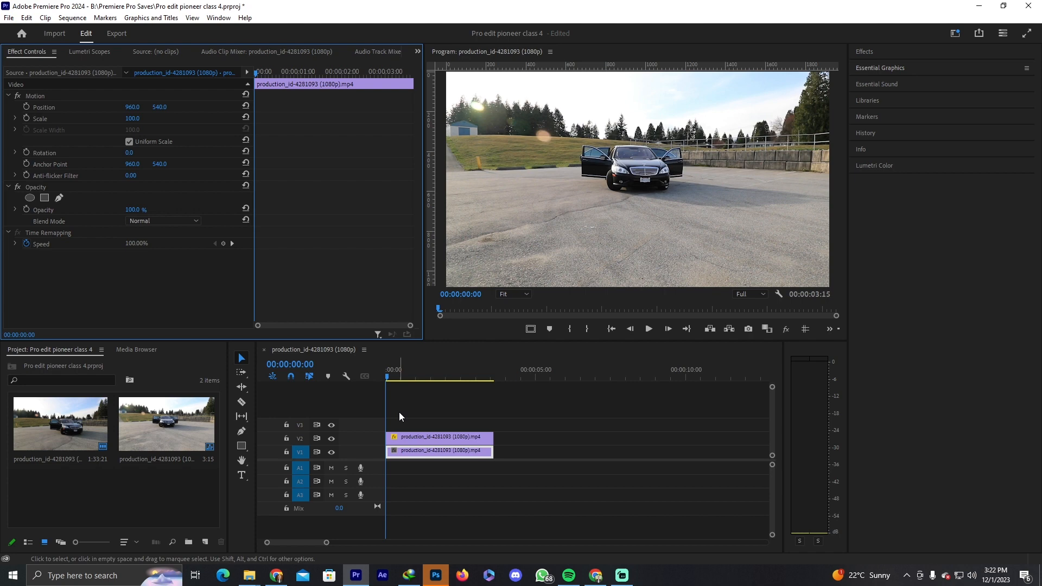
# Duplicate the masked V2 clip onto V3 and nest the clip on V2
pyautogui.click(401, 438)
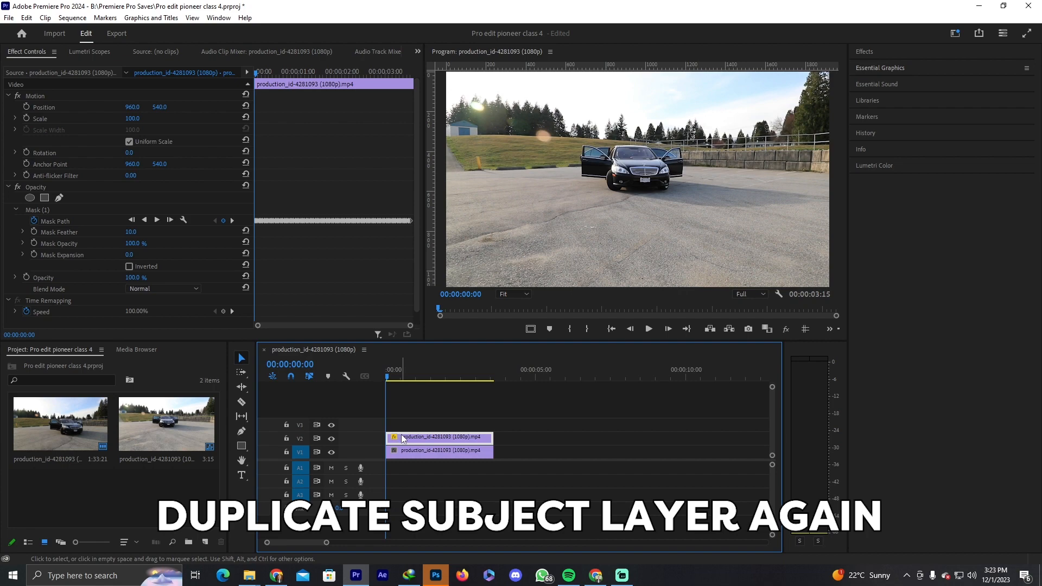
pyautogui.keyDown('alt'); pyautogui.moveTo(403, 438); pyautogui.dragTo(405, 426); pyautogui.keyUp('alt')
pyautogui.hotkey('shift', '7')
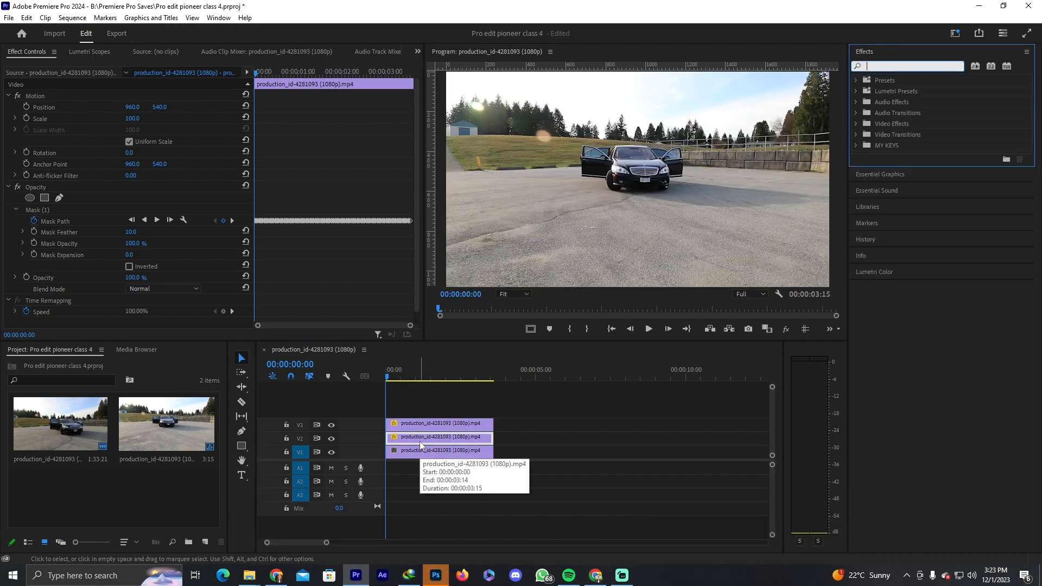
pyautogui.rightClick(419, 442)
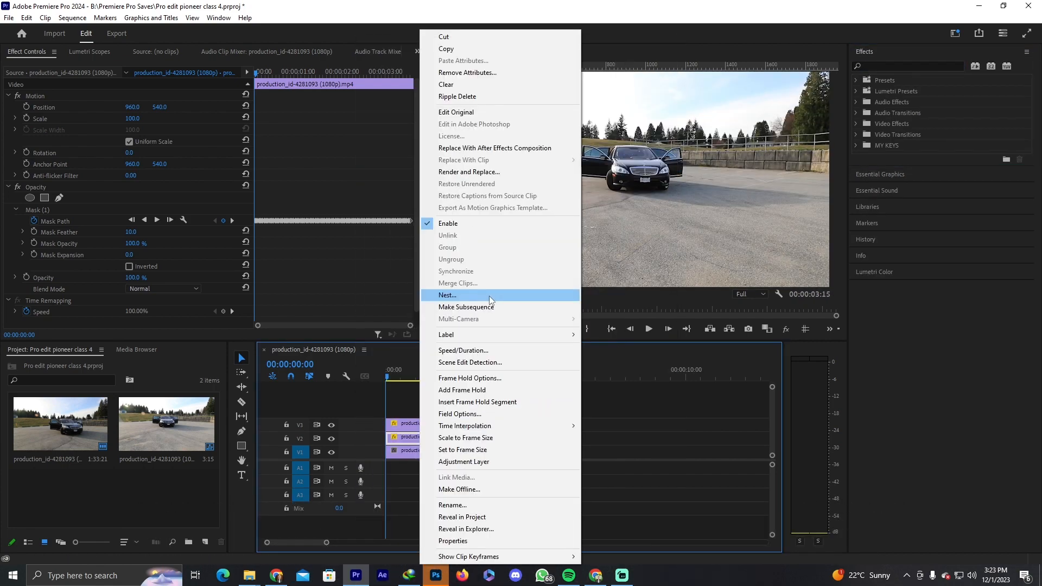
pyautogui.click(489, 295)
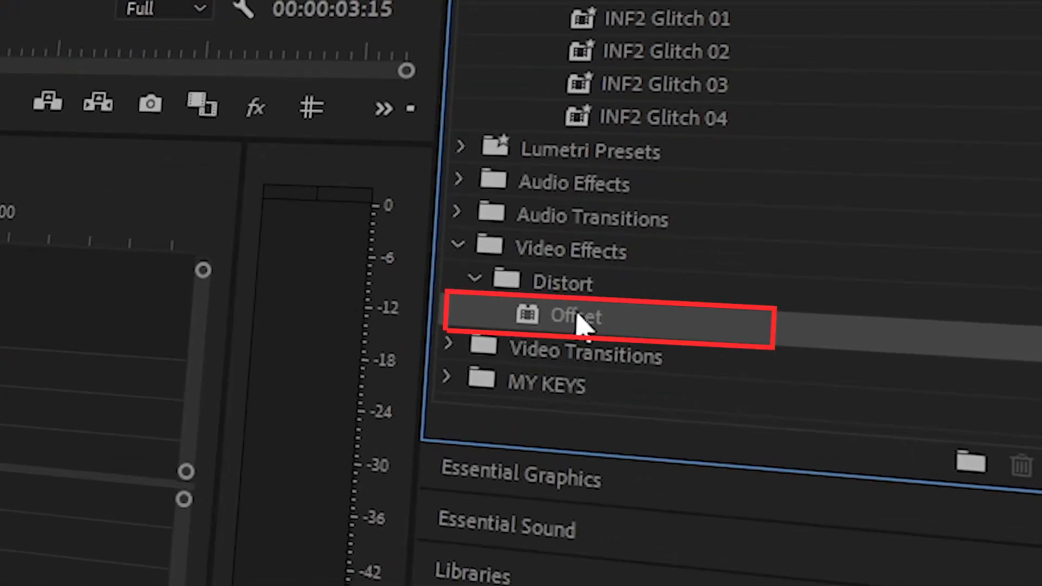
# Apply the Offset effect to the nested sequence and keyframe a horizontal Shift Center To movement from the start to 00:00:03:10
pyautogui.moveTo(133, 359); pyautogui.dragTo(554, 336)
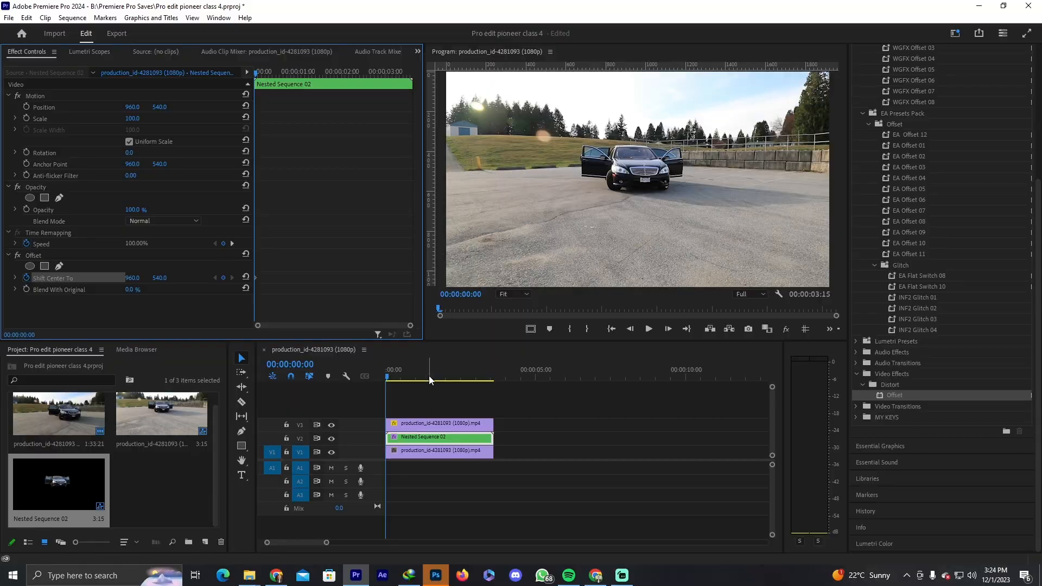
pyautogui.moveTo(451, 369); pyautogui.dragTo(496, 370)
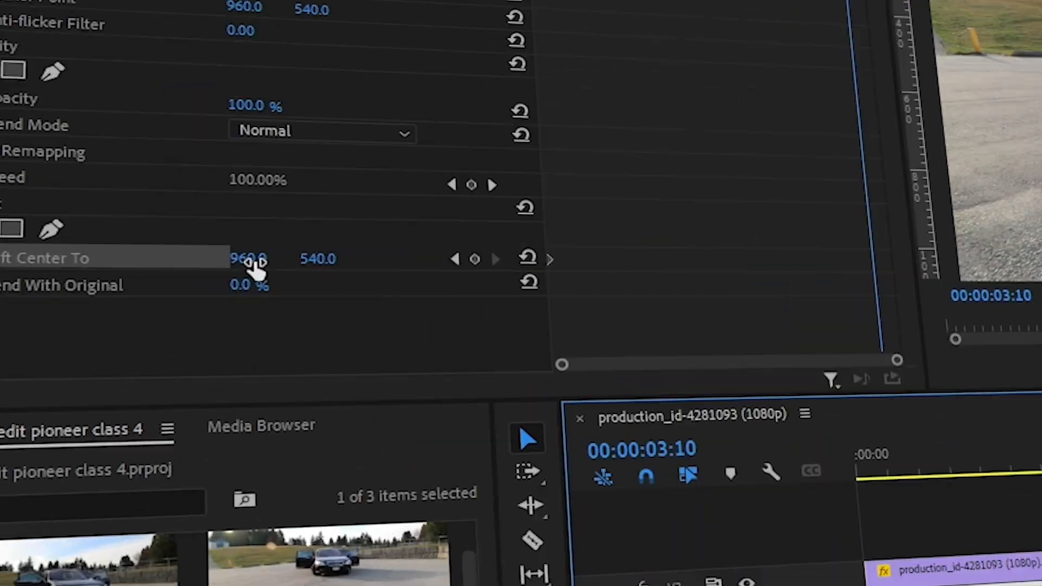
pyautogui.moveTo(255, 264); pyautogui.dragTo(304, 264)
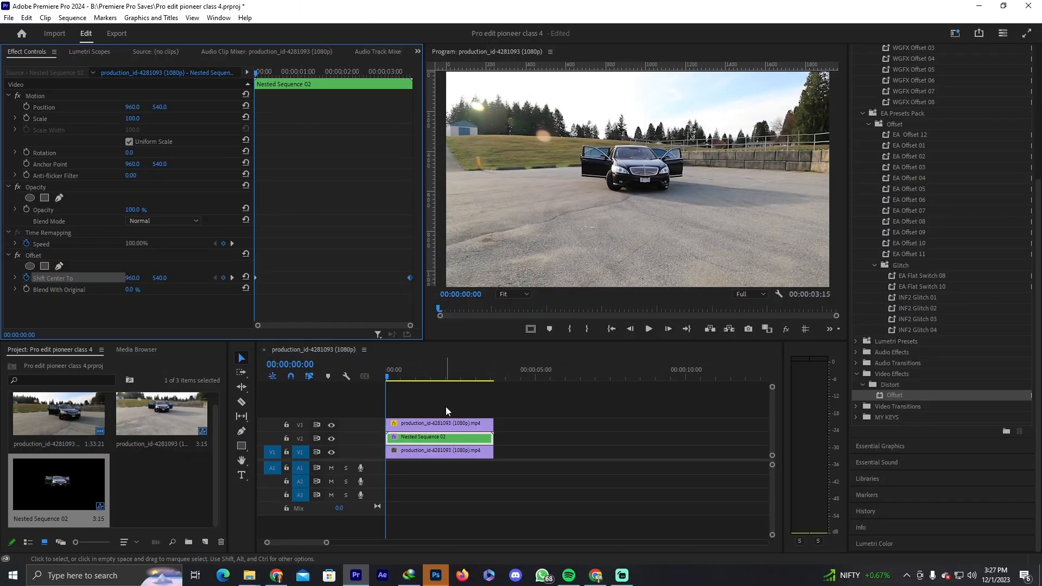
pyautogui.press('space')
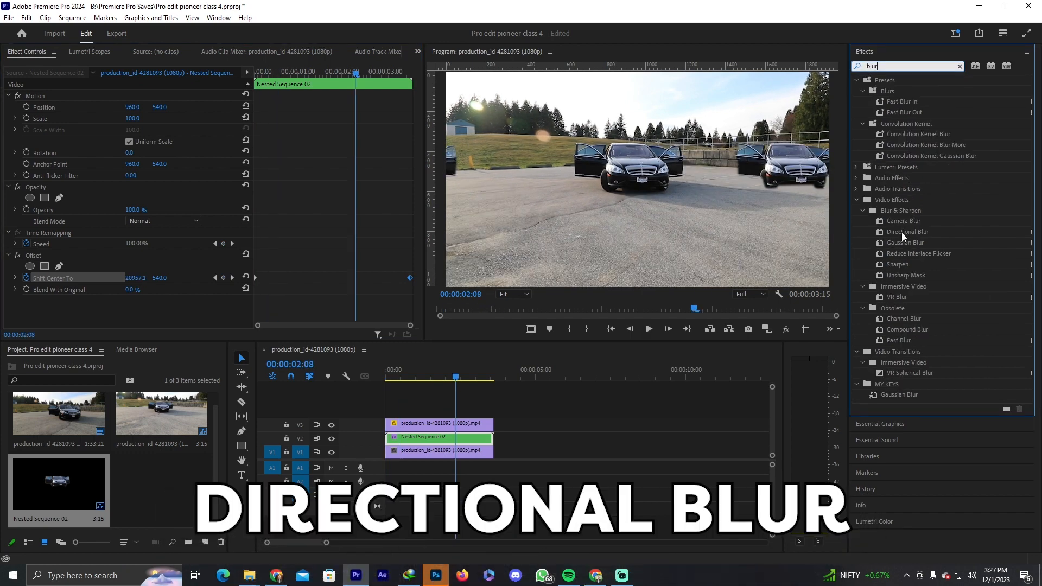
# Apply Directional Blur to the nested sequence with a direction of 90° and a blur length of 50, and preview it
pyautogui.moveTo(901, 232); pyautogui.dragTo(434, 415)
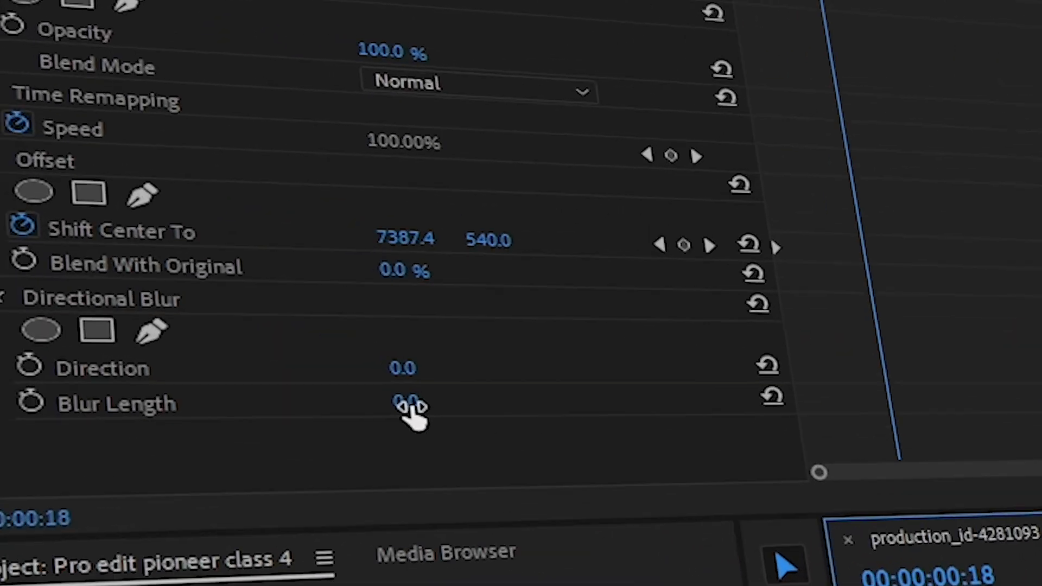
pyautogui.click(131, 301)
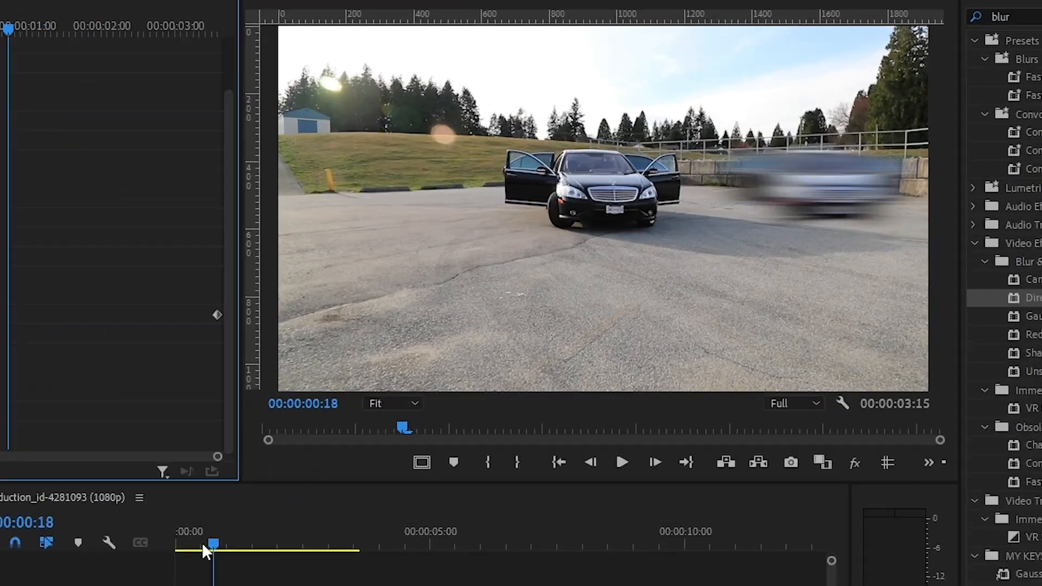
pyautogui.click(386, 377)
pyautogui.press('space')
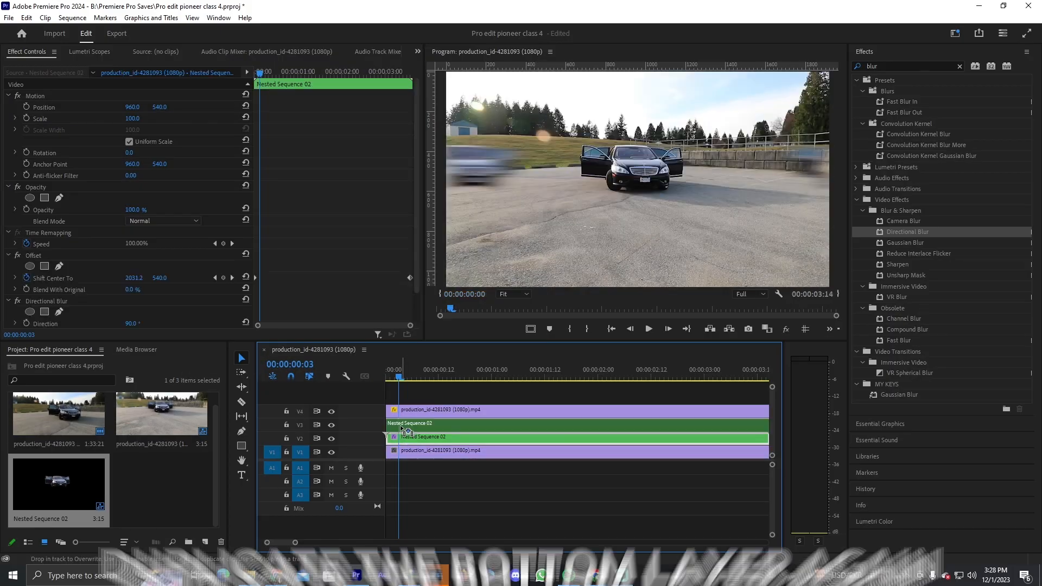
# Duplicate the nested sequence onto V3, with the copy starting at 00:00:00:02
pyautogui.moveTo(403, 429); pyautogui.dragTo(402, 425)
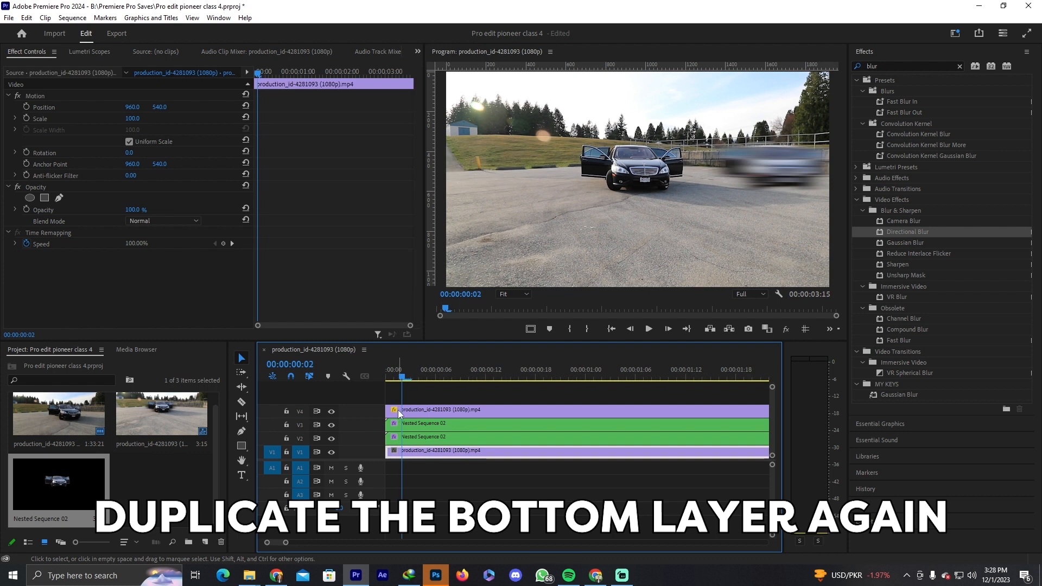
pyautogui.moveTo(405, 426); pyautogui.dragTo(421, 427)
pyautogui.click(431, 378)
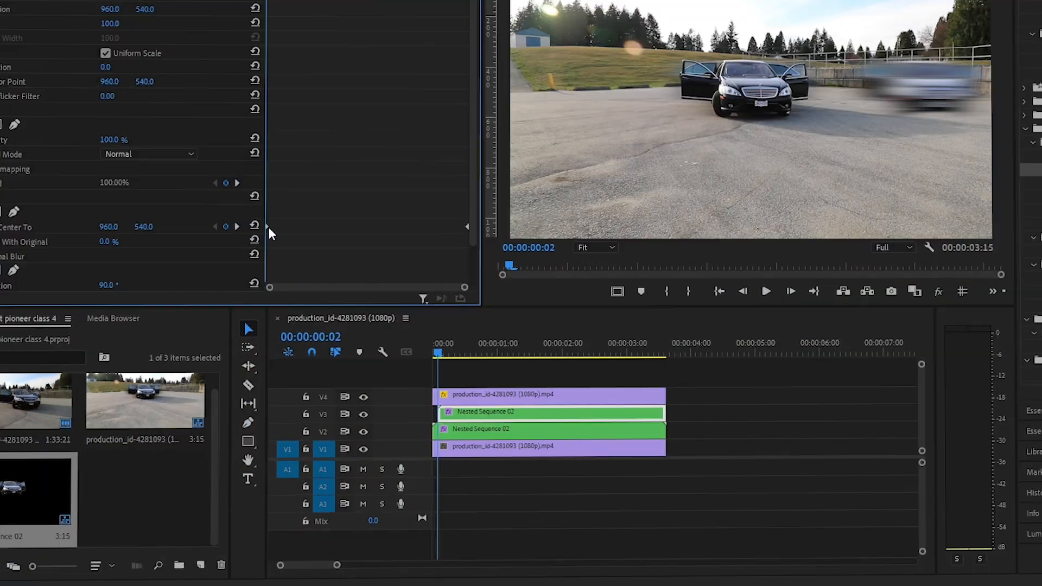
# Ease the Shift Center To keyframes of the V3 nested clip and shape the velocity curve into a steep peak midway
pyautogui.rightClick(258, 279)
pyautogui.moveTo(314, 357)
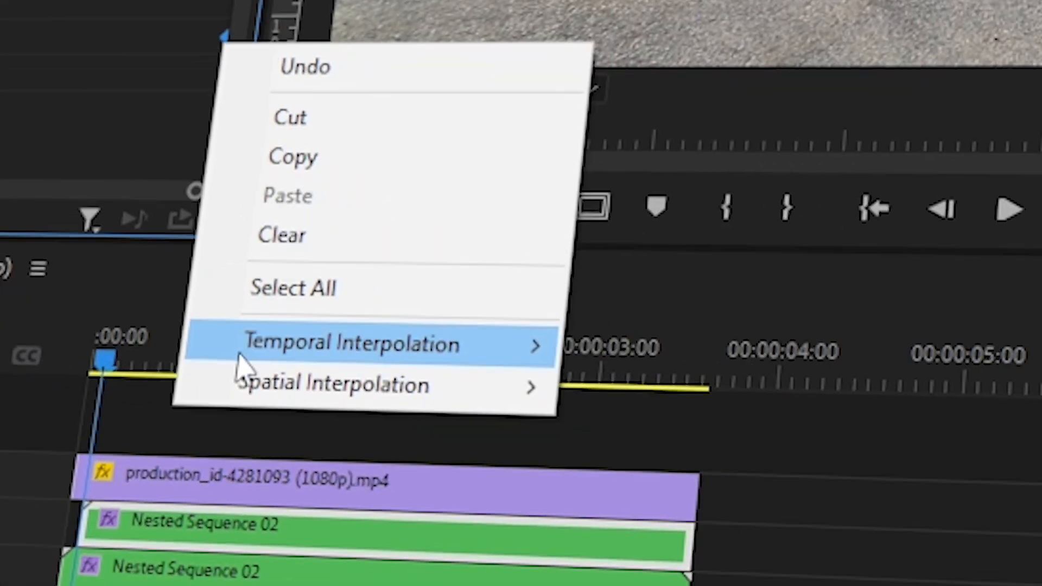
pyautogui.moveTo(255, 351)
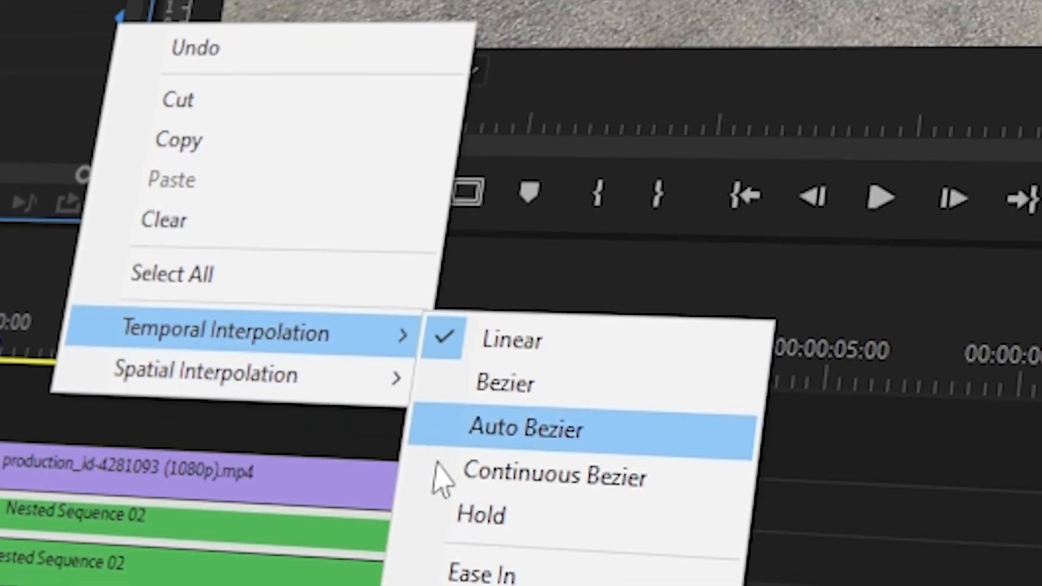
pyautogui.click(481, 440)
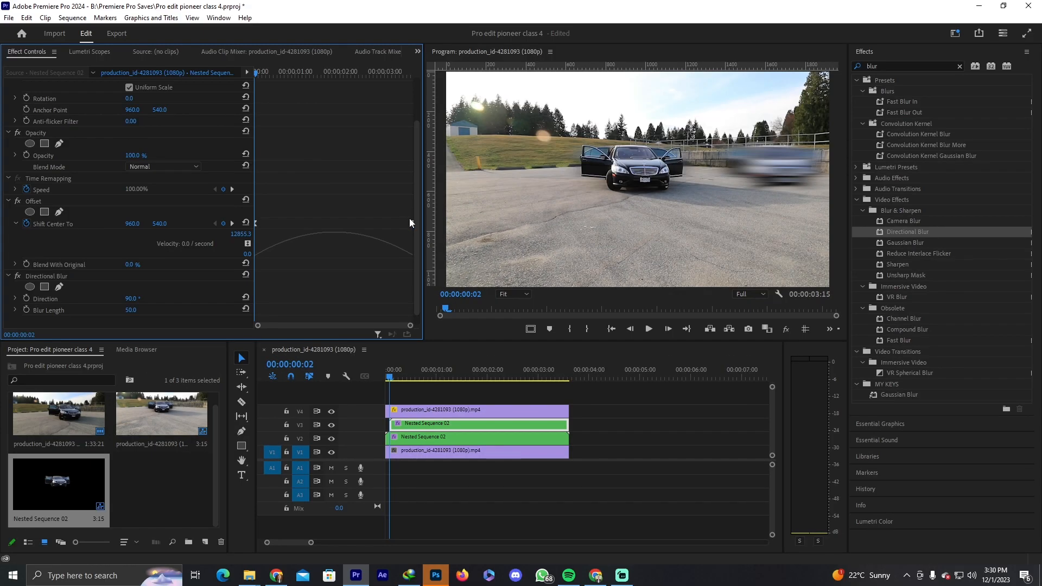
pyautogui.click(422, 438)
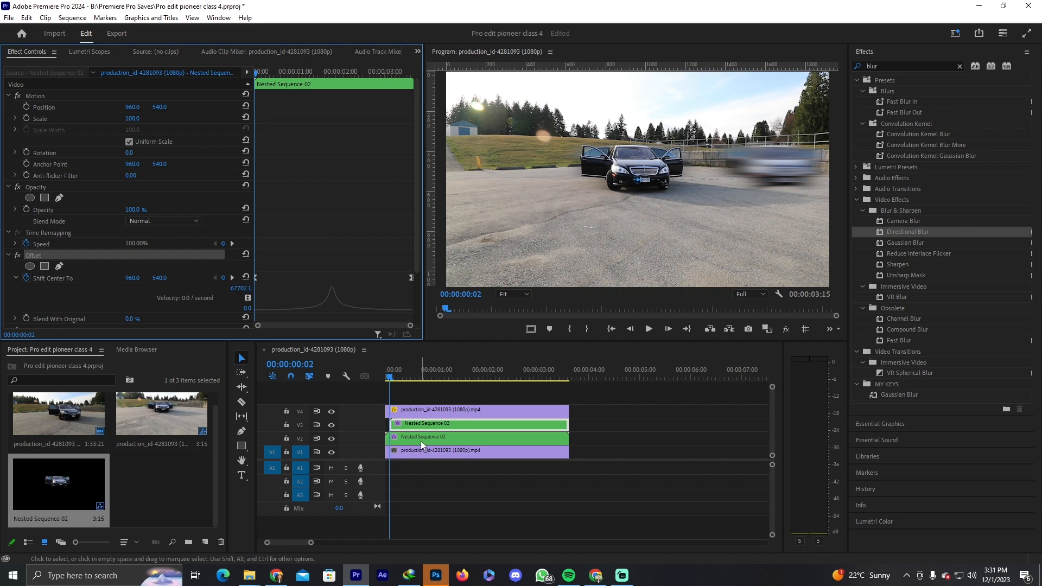
pyautogui.moveTo(390, 377); pyautogui.dragTo(365, 387)
# Duplicate the nested effect clip onto V4 and stagger its start a couple of frames behind the V3 copy
pyautogui.click(410, 436)
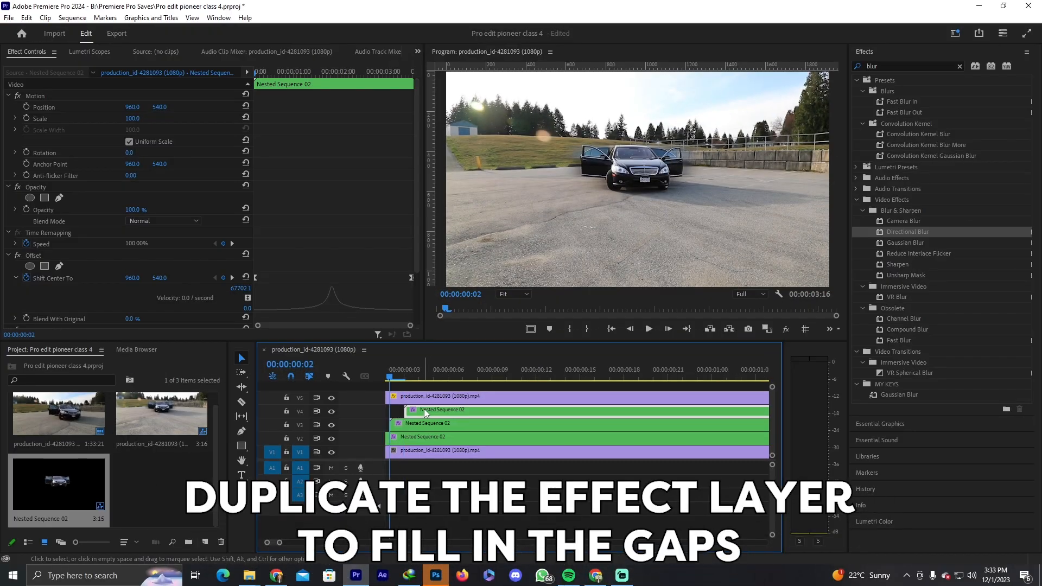
pyautogui.moveTo(425, 414); pyautogui.dragTo(427, 417)
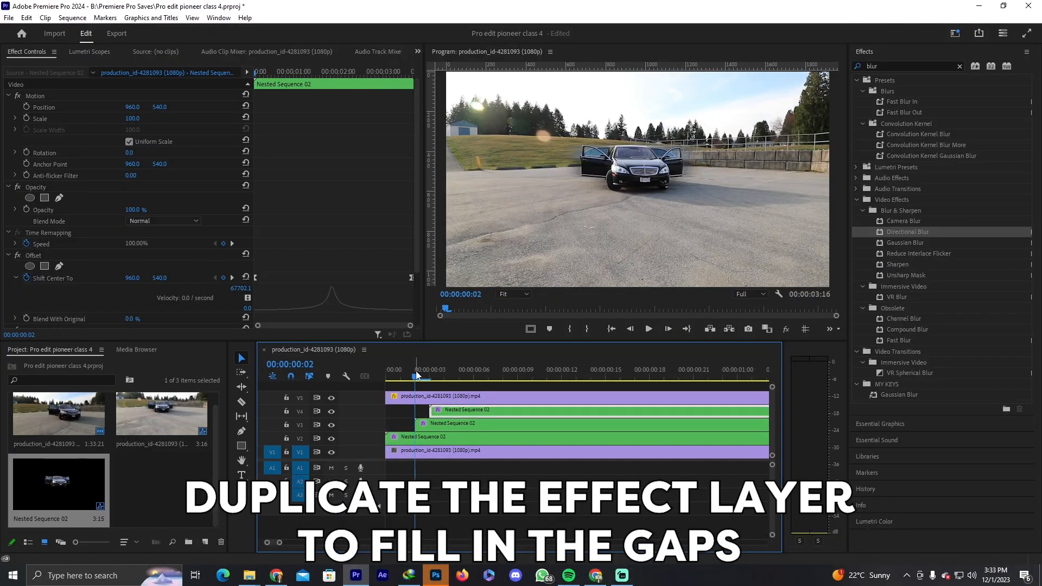
pyautogui.click(441, 410)
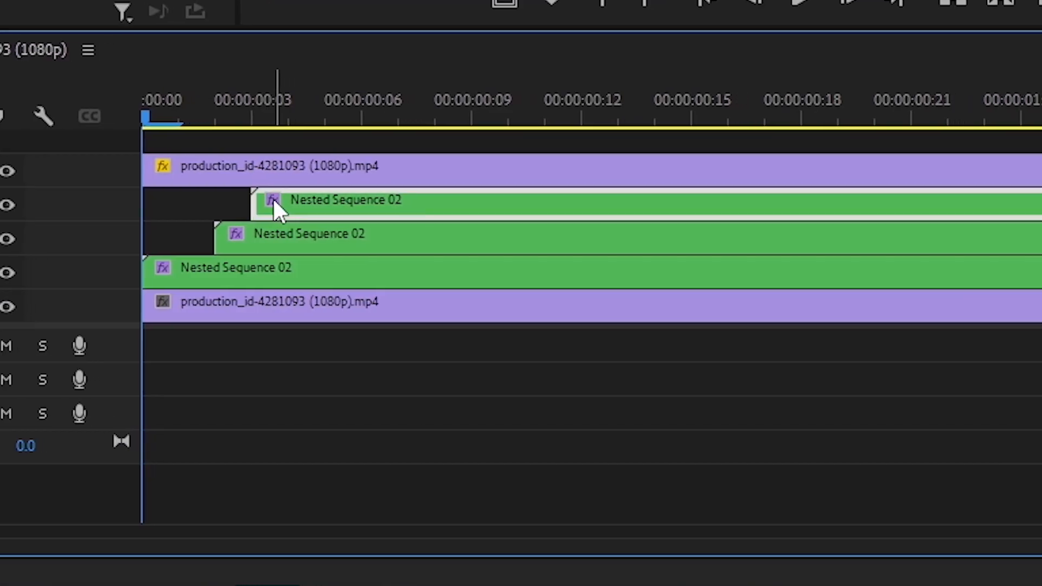
pyautogui.moveTo(440, 414); pyautogui.dragTo(442, 413)
pyautogui.moveTo(248, 204); pyautogui.dragTo(270, 209)
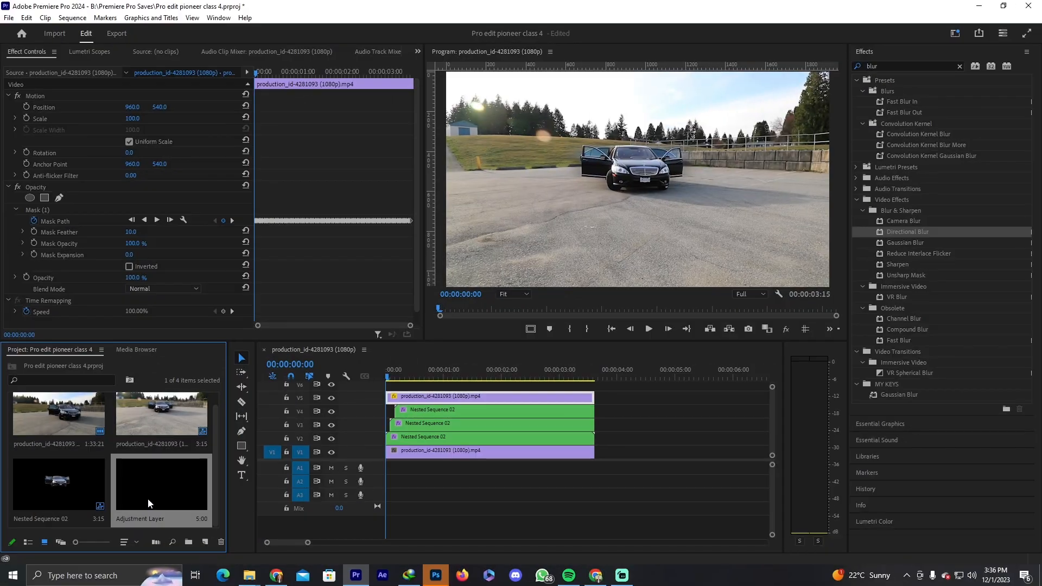
# Place the adjustment layer on V6 above all clips, trim it to 00:00:03:15 and apply the Transform effect to it
pyautogui.moveTo(145, 495); pyautogui.dragTo(385, 387)
pyautogui.moveTo(677, 385); pyautogui.dragTo(594, 384)
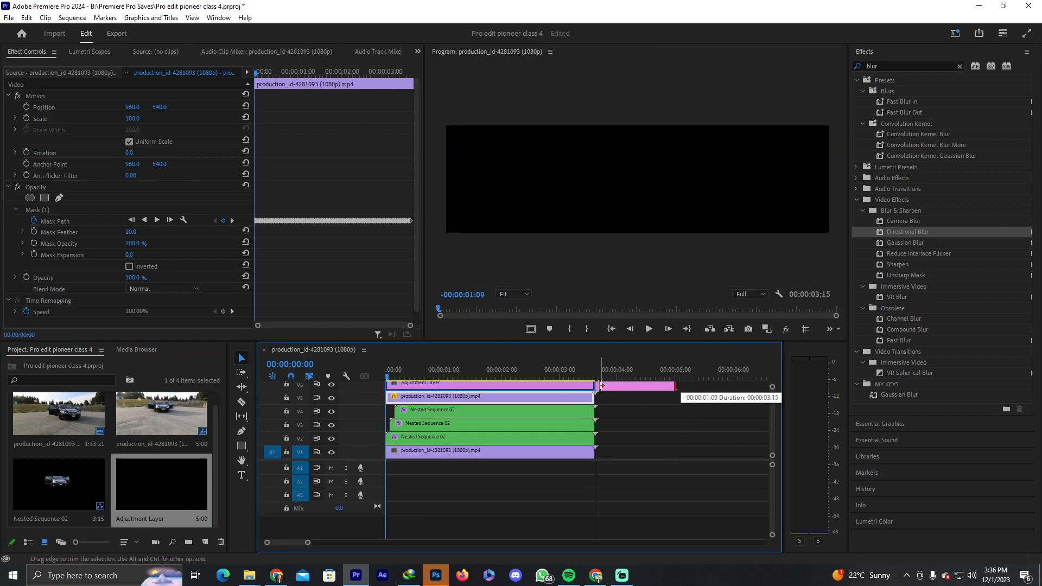
pyautogui.write('transform')
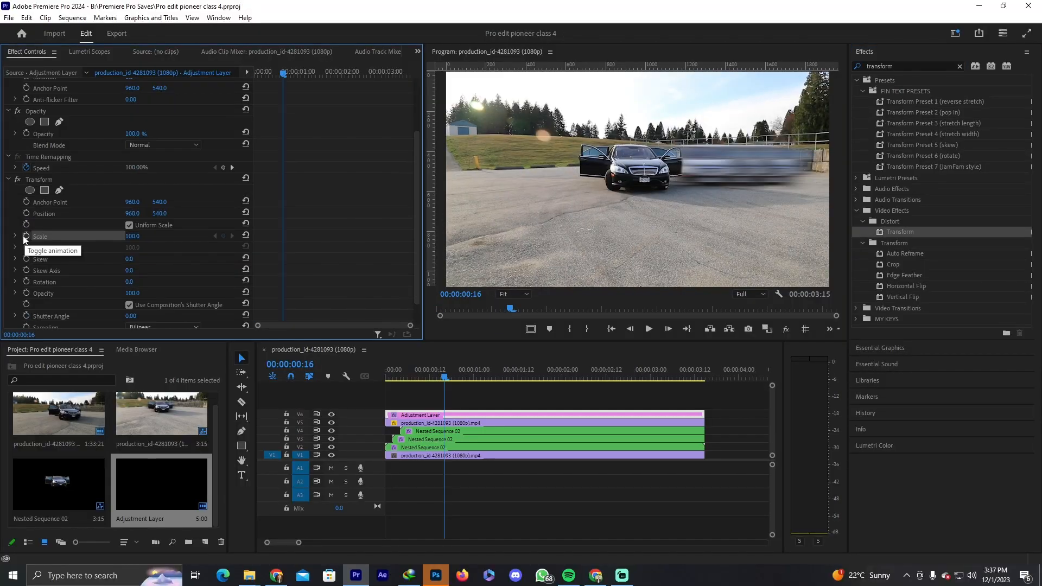
# Keyframe the Transform effect's scale, position and rotation from 00:00:00:16, enlarging the image to about 149, shifting it vertically and tilting it counterclockwise
pyautogui.click(24, 238)
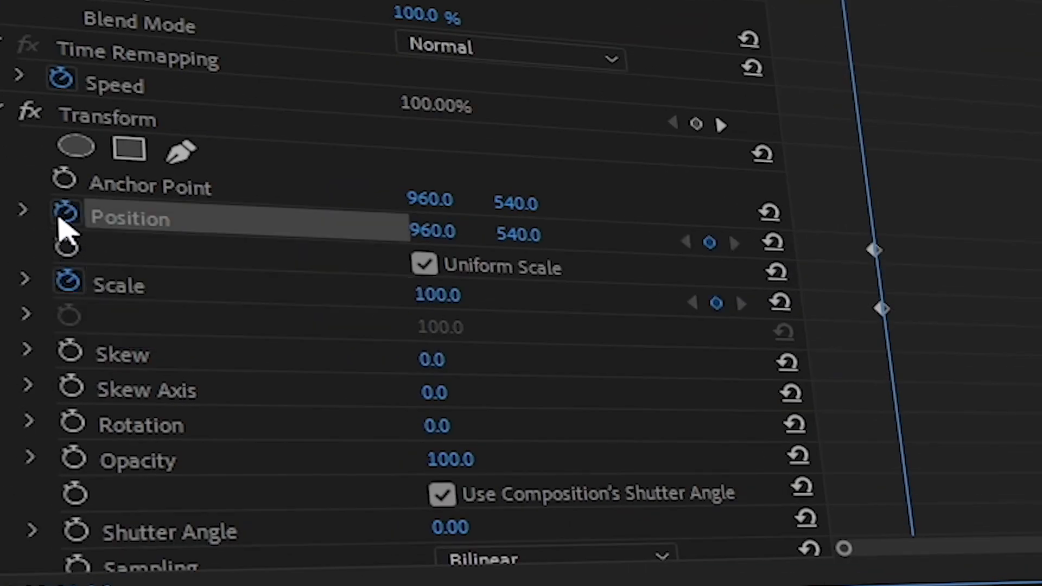
pyautogui.click(72, 423)
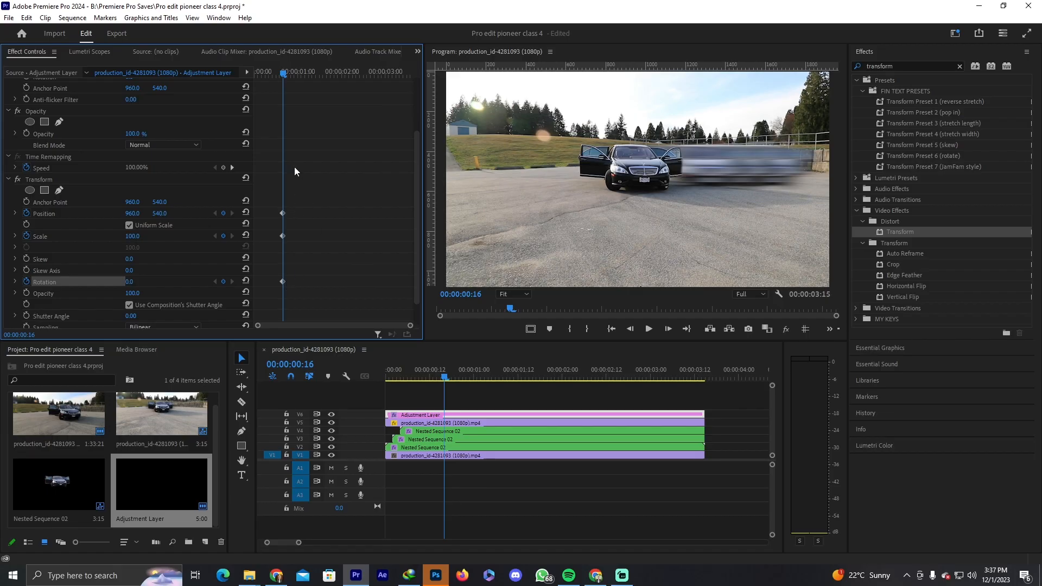
pyautogui.moveTo(133, 237); pyautogui.dragTo(159, 236)
pyautogui.moveTo(160, 214); pyautogui.dragTo(184, 213)
pyautogui.moveTo(129, 281); pyautogui.dragTo(124, 282)
pyautogui.moveTo(160, 214); pyautogui.dragTo(165, 216)
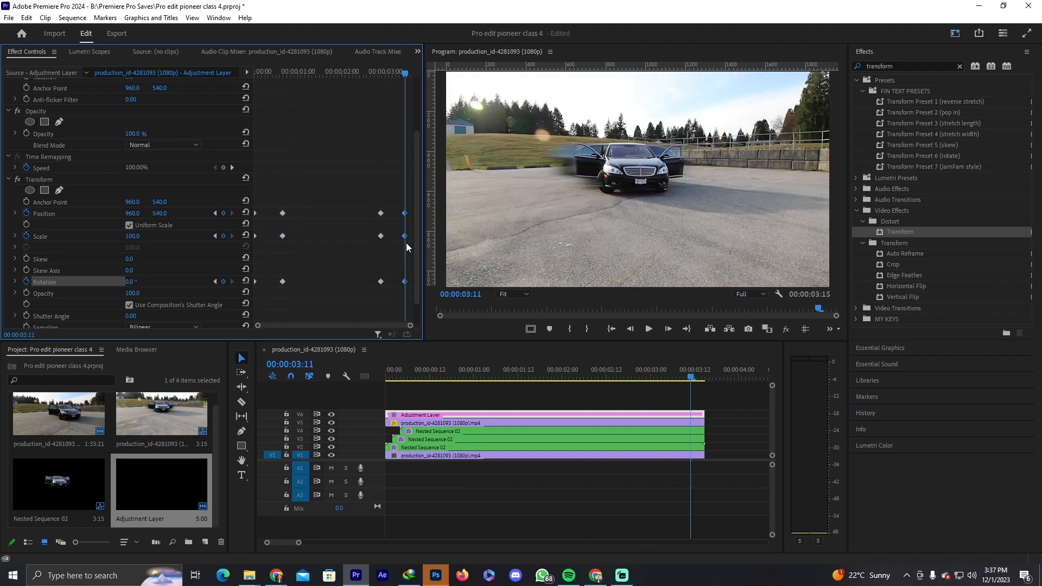
# Move the last Transform keyframes to the end of the adjustment layer and set the effect's shutter angle to 360
pyautogui.moveTo(405, 236); pyautogui.dragTo(413, 236)
pyautogui.moveTo(414, 296); pyautogui.dragTo(245, 203)
pyautogui.scroll(-2, 244, 260)
pyautogui.click(132, 288)
pyautogui.write('360')
pyautogui.press('Return')
pyautogui.moveTo(405, 73); pyautogui.dragTo(321, 114)
pyautogui.press('space')
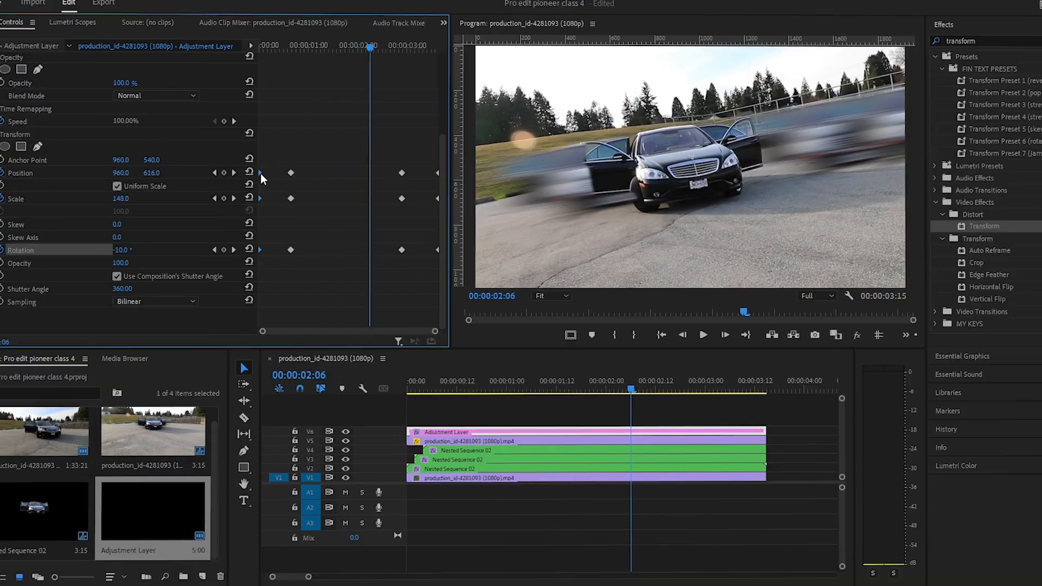
# Apply Ease Out temporal interpolation to the adjustment layer's Transform keyframes
pyautogui.rightClick(256, 186)
pyautogui.moveTo(347, 281)
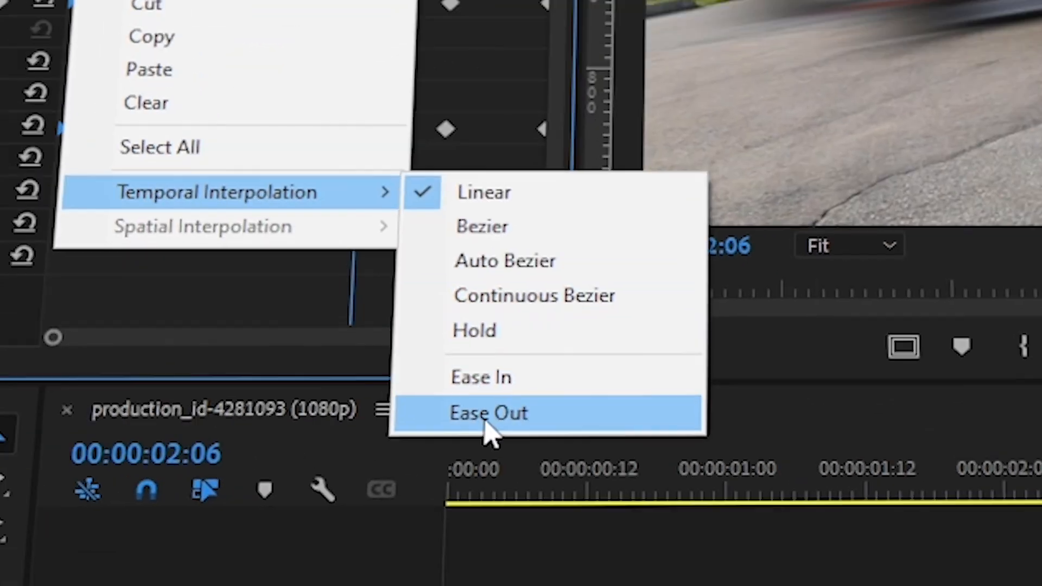
pyautogui.click(521, 393)
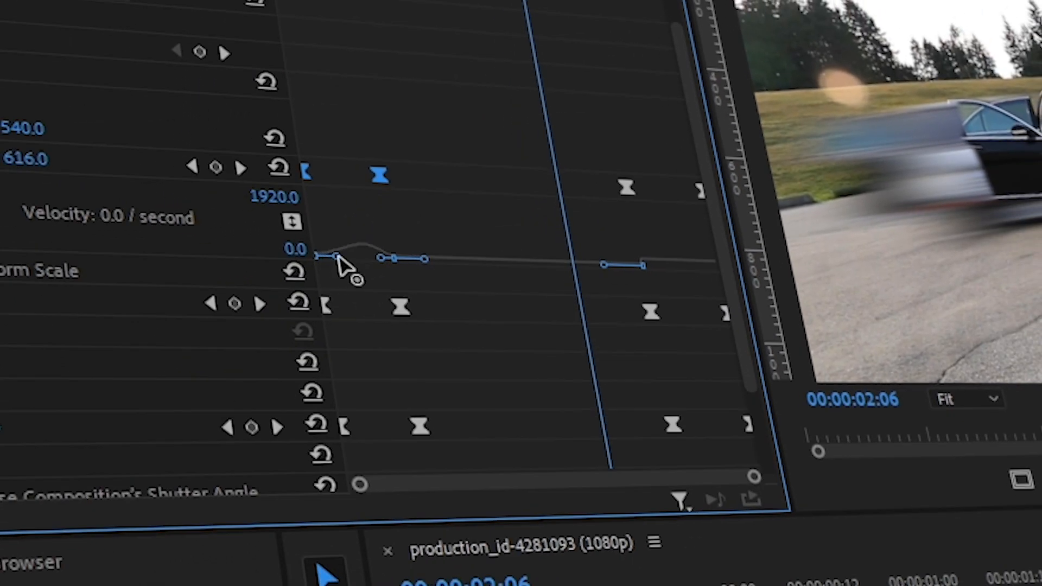
# Steepen the Position and Scale velocity curves between their first two keyframes into sharp peaks, and play the result
pyautogui.moveTo(337, 257); pyautogui.dragTo(364, 258)
pyautogui.click(401, 307)
pyautogui.click(15, 237)
pyautogui.moveTo(278, 292); pyautogui.dragTo(265, 292)
pyautogui.moveTo(354, 74); pyautogui.dragTo(240, 102)
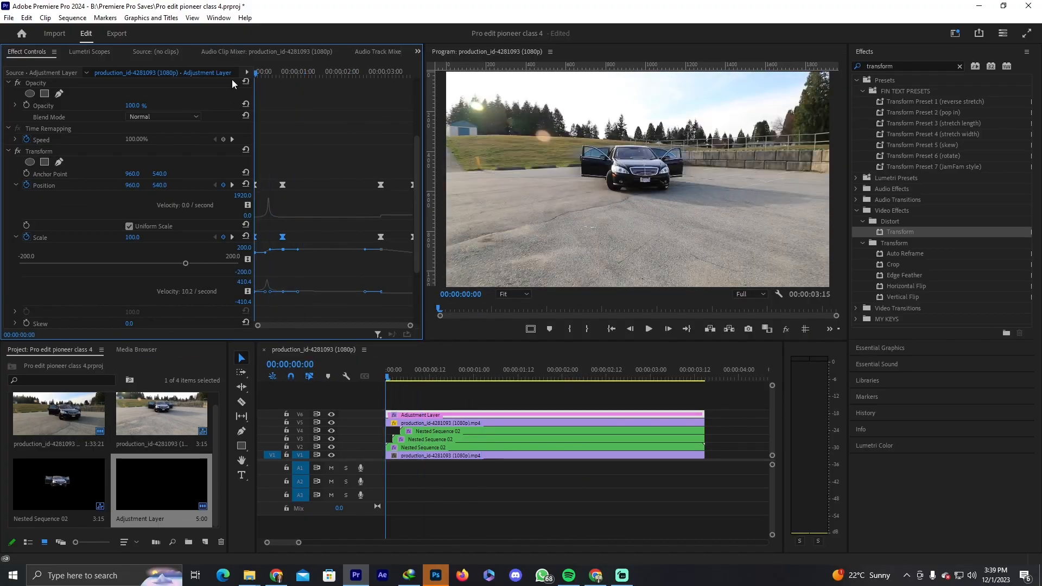
pyautogui.press('space')
pyautogui.press('space')
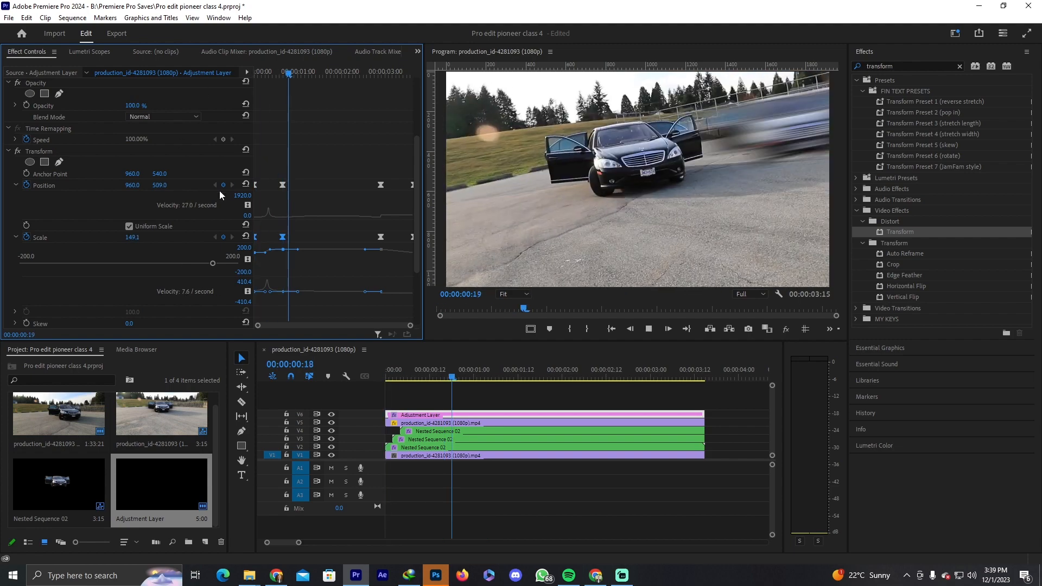
# Reshape the Rotation velocity curve between its first two keyframes to match the other Transform properties, and play the result
pyautogui.scroll(-5, 321, 257)
pyautogui.click(16, 291)
pyautogui.scroll(-4, 282, 244)
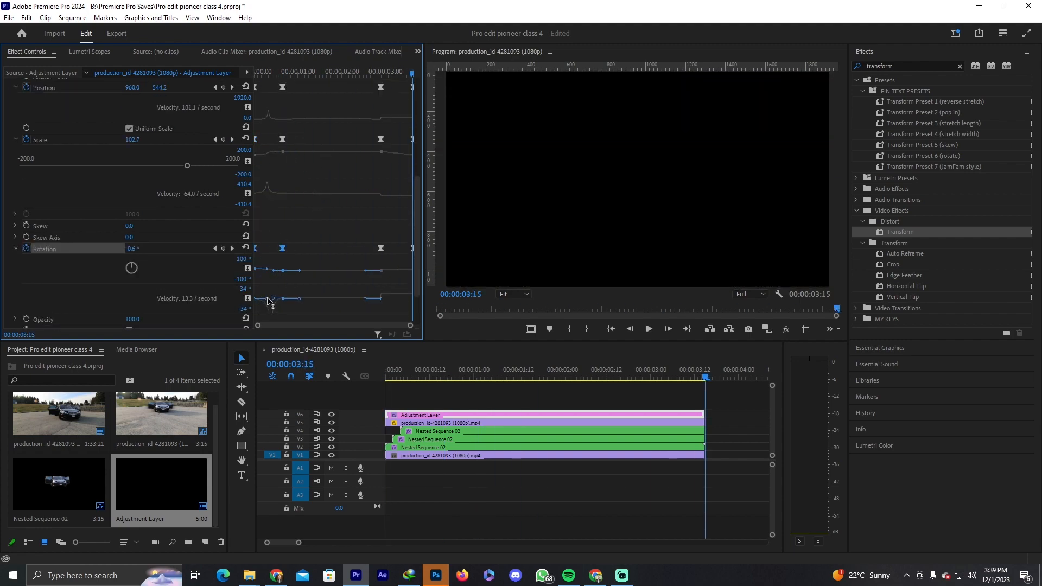
pyautogui.moveTo(267, 302); pyautogui.dragTo(259, 299)
pyautogui.press('space')
pyautogui.press('space')
# Create another adjustment layer, place it above all clips at the sequence start and trim it to the clips' end
pyautogui.click(206, 543)
pyautogui.click(540, 322)
pyautogui.moveTo(62, 485); pyautogui.dragTo(388, 404)
pyautogui.press('-')
pyautogui.moveTo(595, 403); pyautogui.dragTo(538, 404)
pyautogui.click(960, 66)
pyautogui.click(857, 80)
pyautogui.moveTo(918, 91); pyautogui.dragTo(477, 403)
pyautogui.moveTo(487, 377); pyautogui.dragTo(386, 376)
pyautogui.press('space')
pyautogui.hotkey('ctrl', 'z')
pyautogui.press('space')
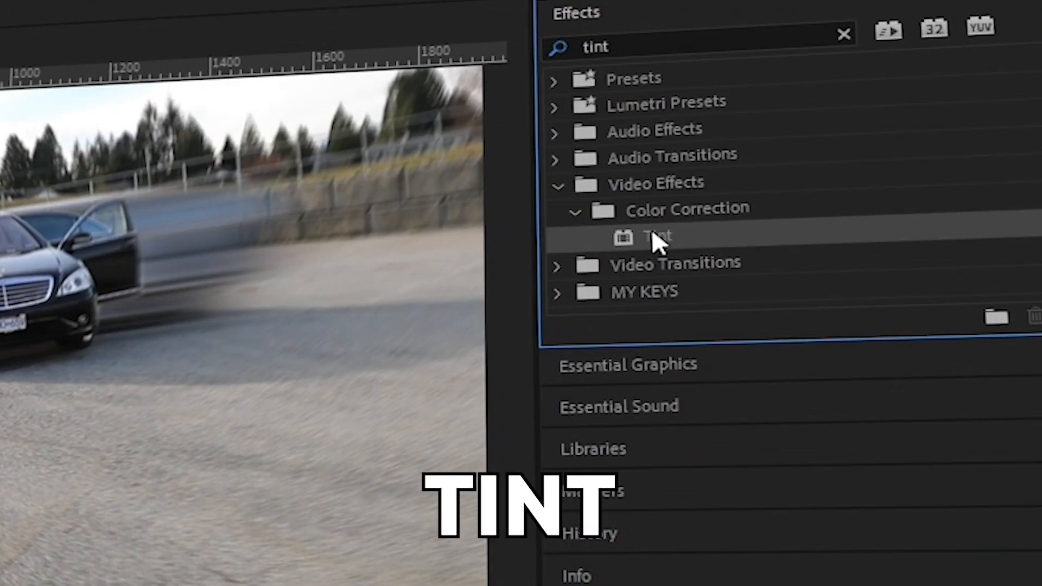
# Apply the Tint effect to the nested car sequence on V3, mapping black to cyan 03F0FF and white to a cyan hue
pyautogui.moveTo(654, 237); pyautogui.dragTo(474, 360)
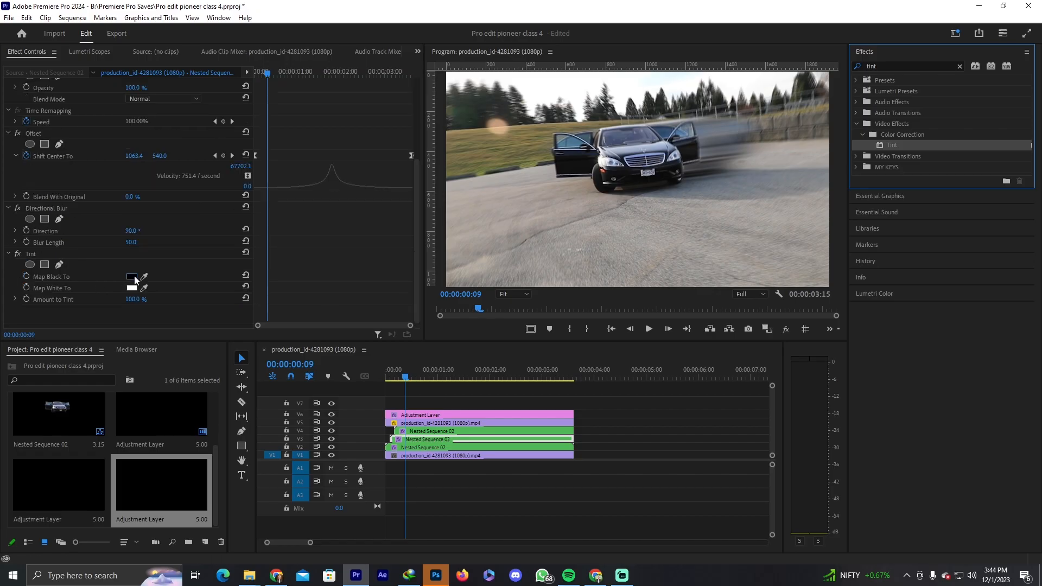
pyautogui.click(132, 278)
pyautogui.click(542, 290)
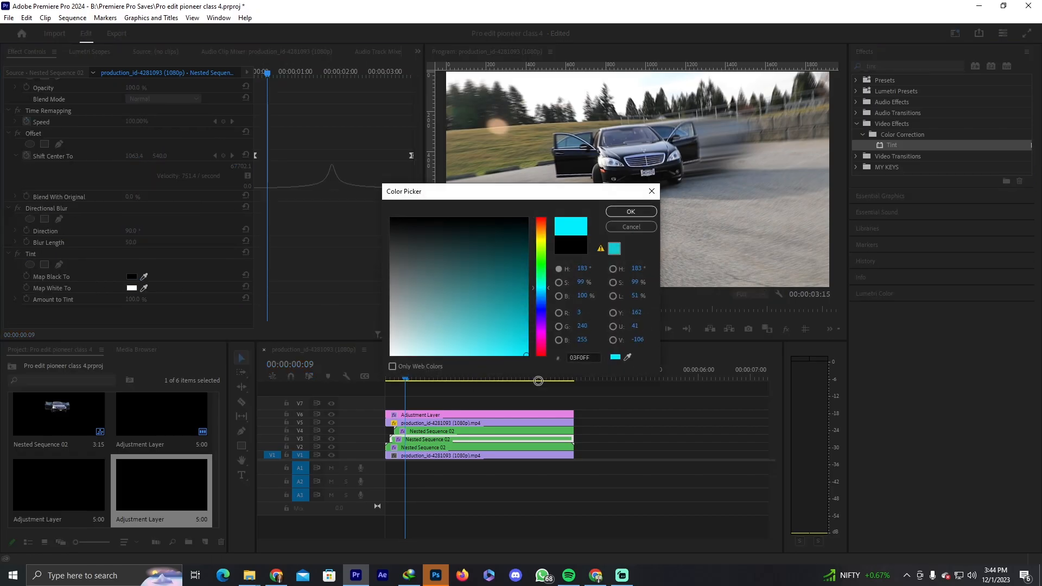
pyautogui.click(617, 214)
pyautogui.click(132, 289)
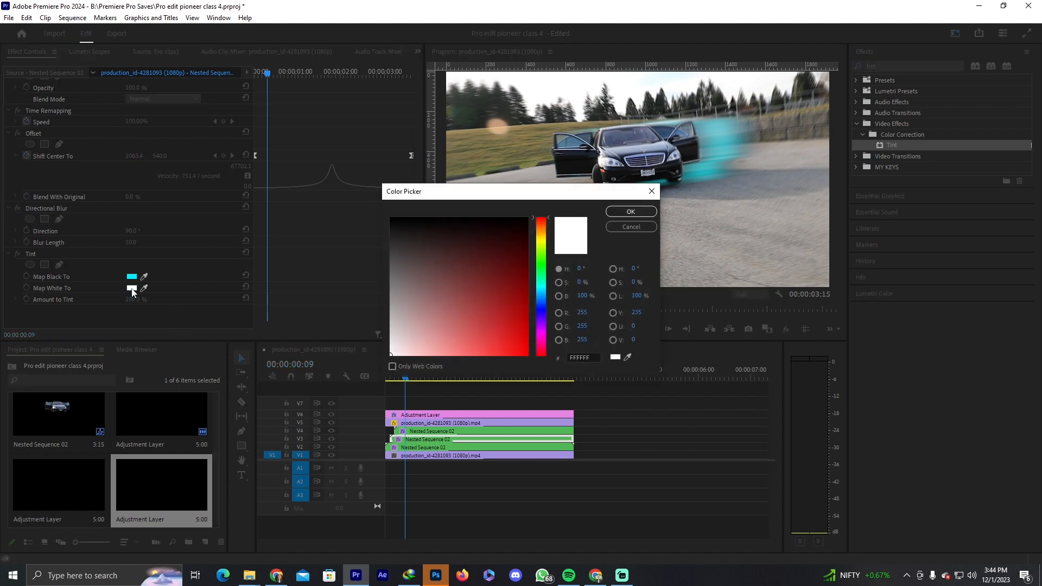
pyautogui.click(542, 288)
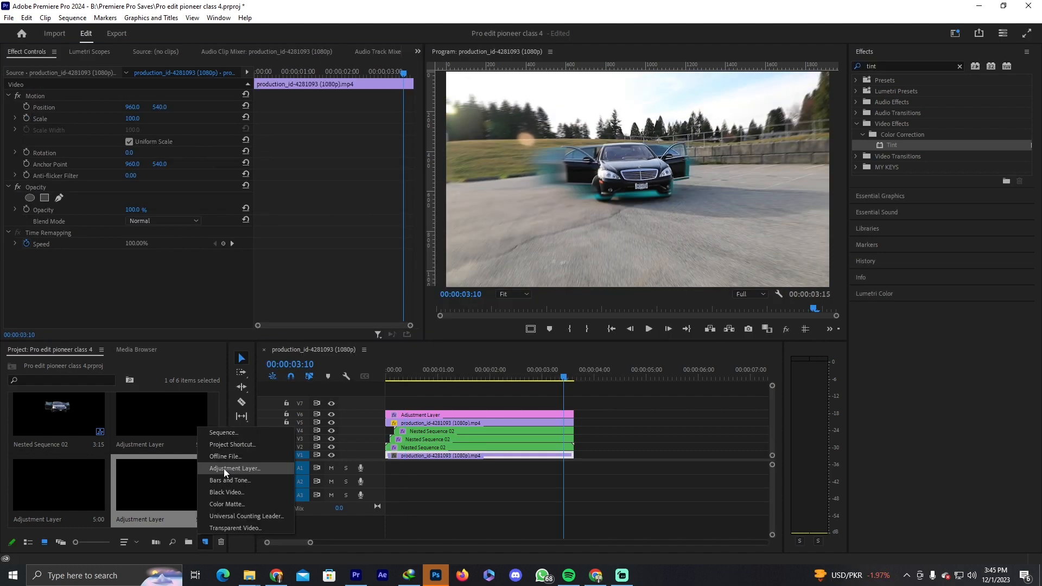
# Create a new adjustment layer, place it on V7 above the existing one and trim it to the end of the clips
pyautogui.click(224, 468)
pyautogui.click(532, 323)
pyautogui.moveTo(59, 485); pyautogui.dragTo(643, 403)
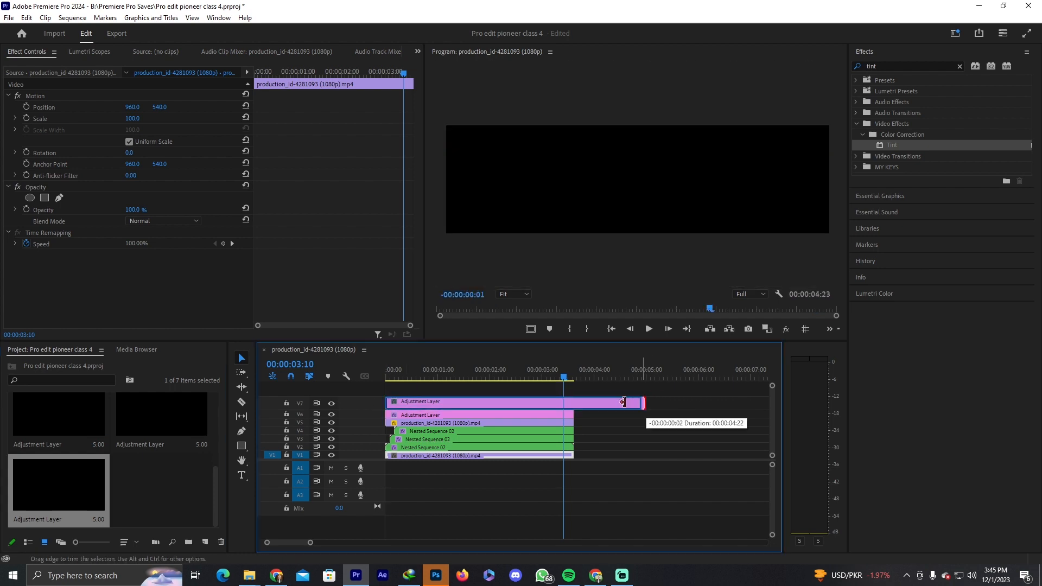
pyautogui.moveTo(643, 403); pyautogui.dragTo(574, 403)
# Anchor the midpoint of the new adjustment layer's white RGB curve in Lumetri Color and raise the highlights slightly
pyautogui.click(865, 52)
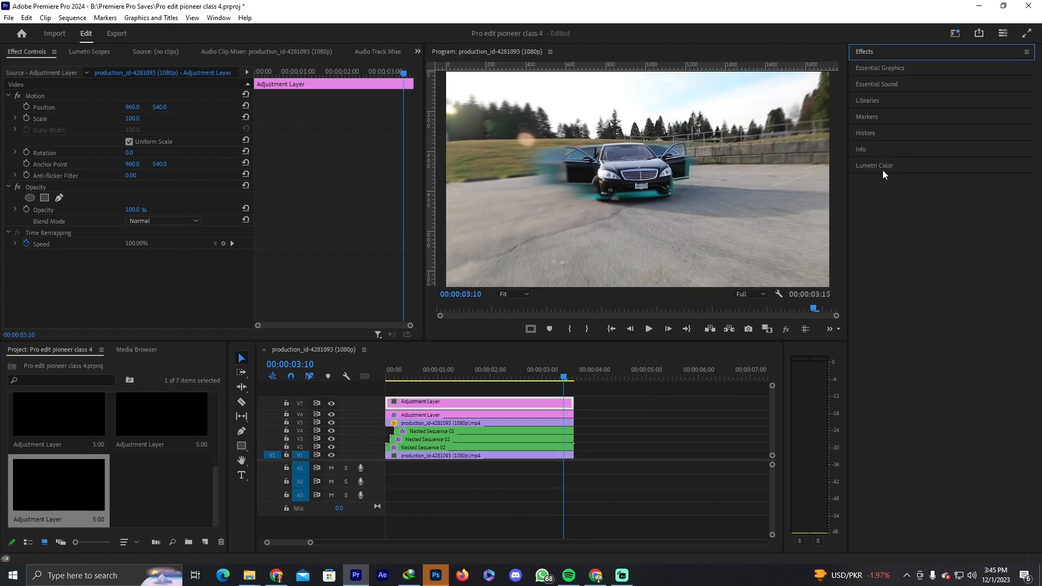
pyautogui.click(875, 166)
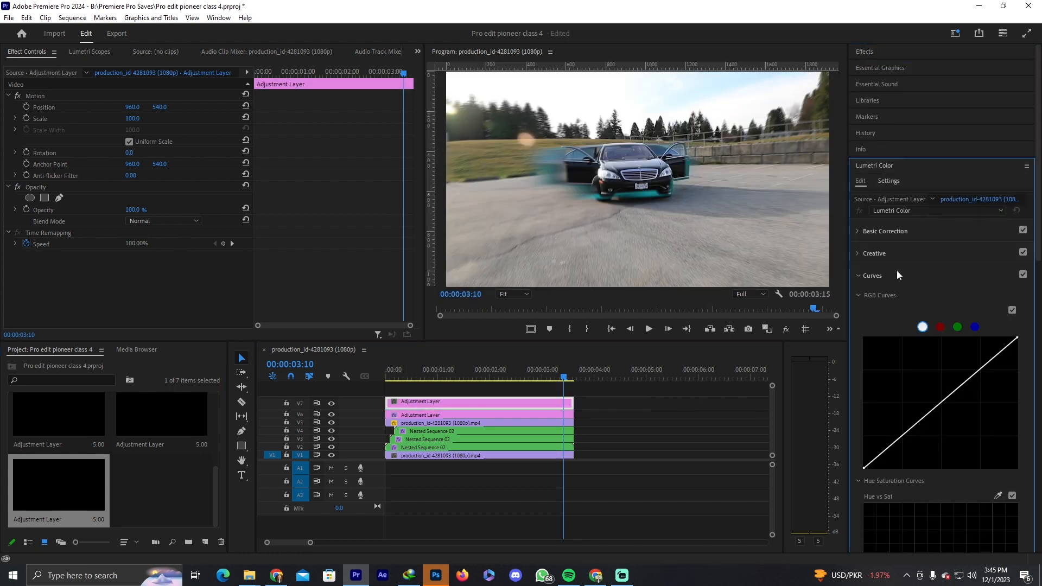
pyautogui.click(941, 404)
pyautogui.moveTo(991, 360); pyautogui.dragTo(978, 356)
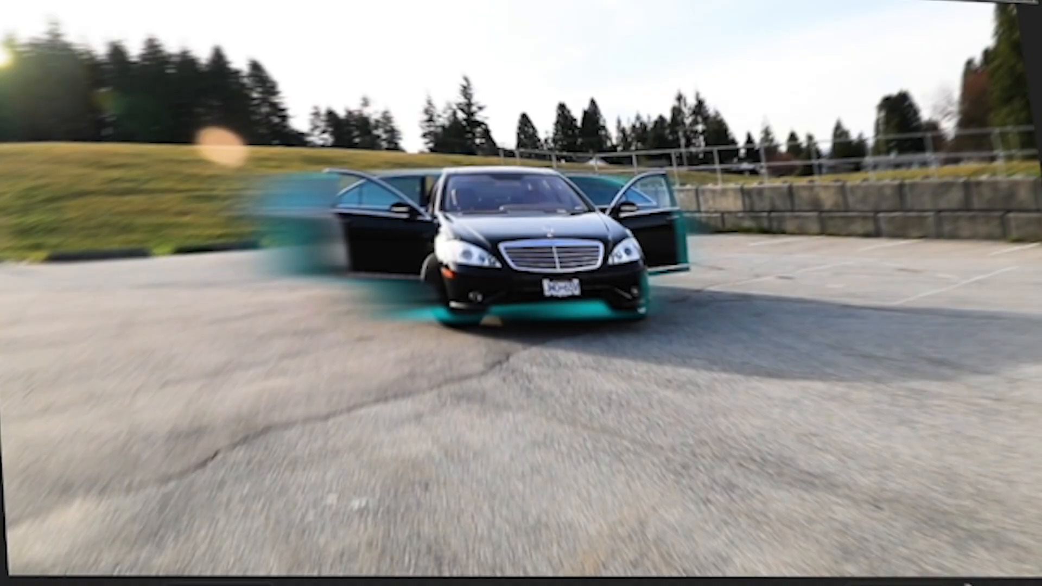